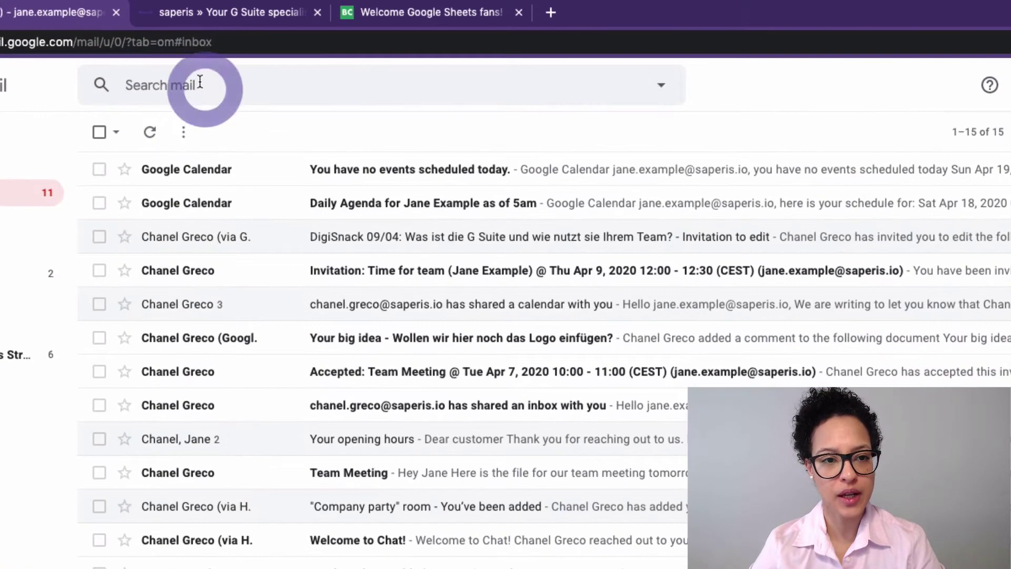
Step: Build the account's +news alias address in the search box, then clear the search text
left_click(225, 64)
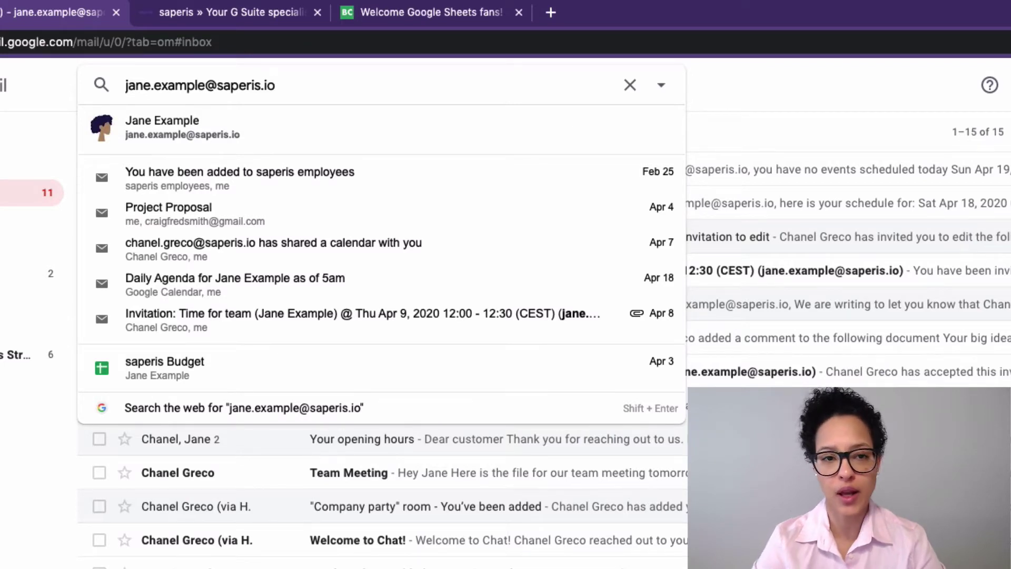
key("Left")
key("Left")
key("Left")
key("Left")
key("Left")
key("Left")
key("Left")
key("Left")
key("Left")
key("Left")
key("Left")
key("Left")
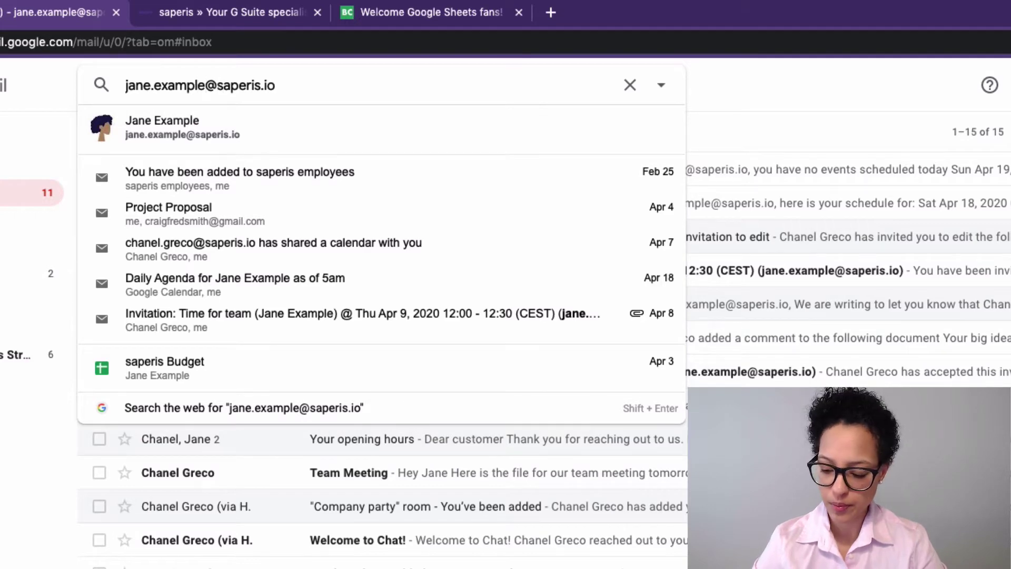
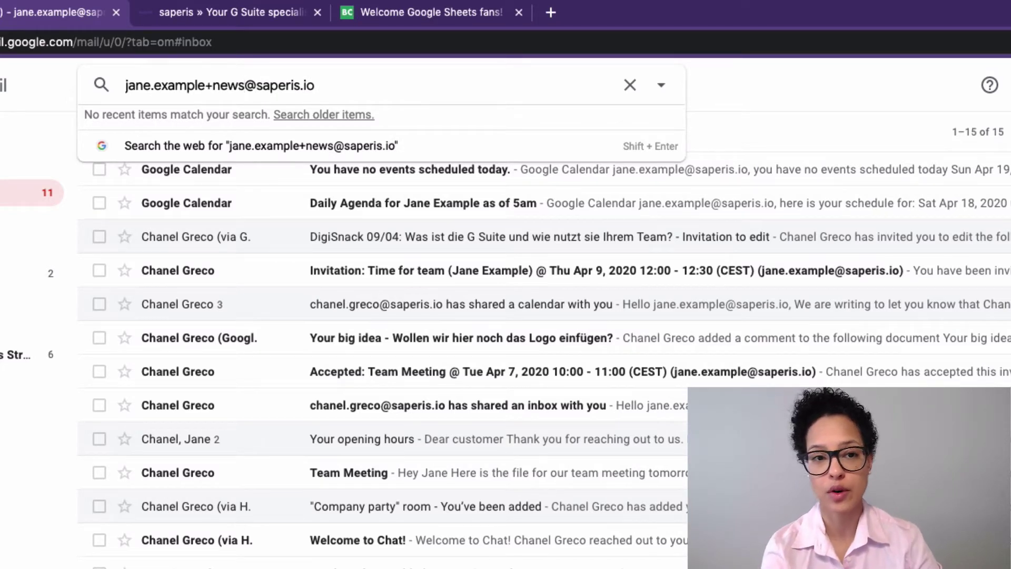
triple_click(326, 86)
key("ctrl+c")
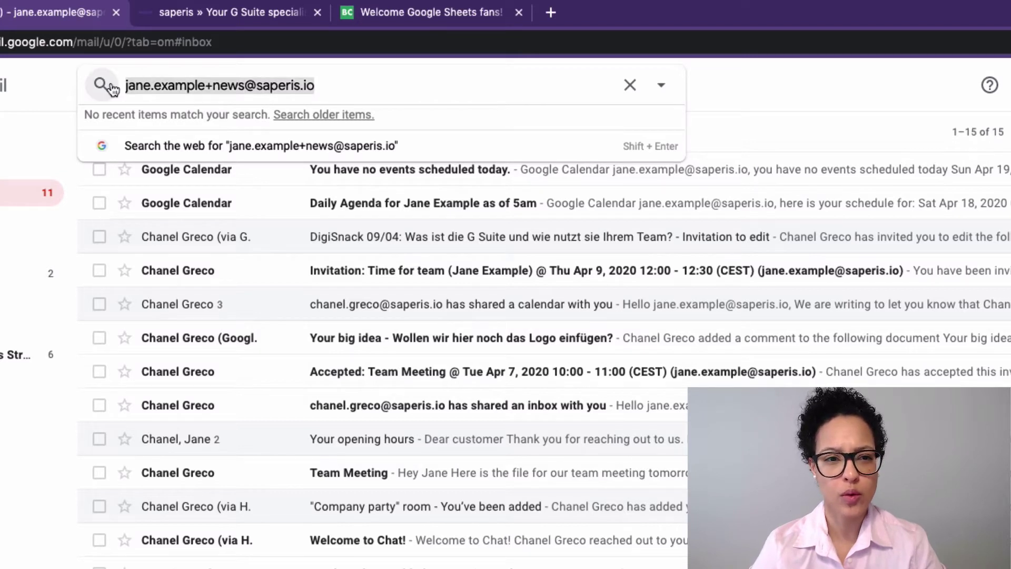
key("BackSpace")
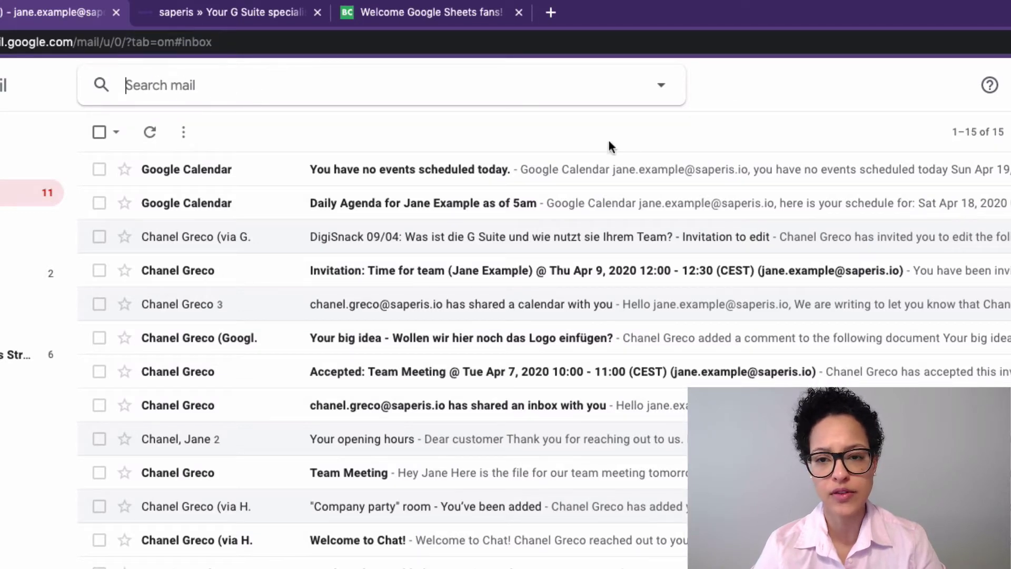
Step: Paste the +news alias into the advanced search To field and create a filter from it
left_click(662, 84)
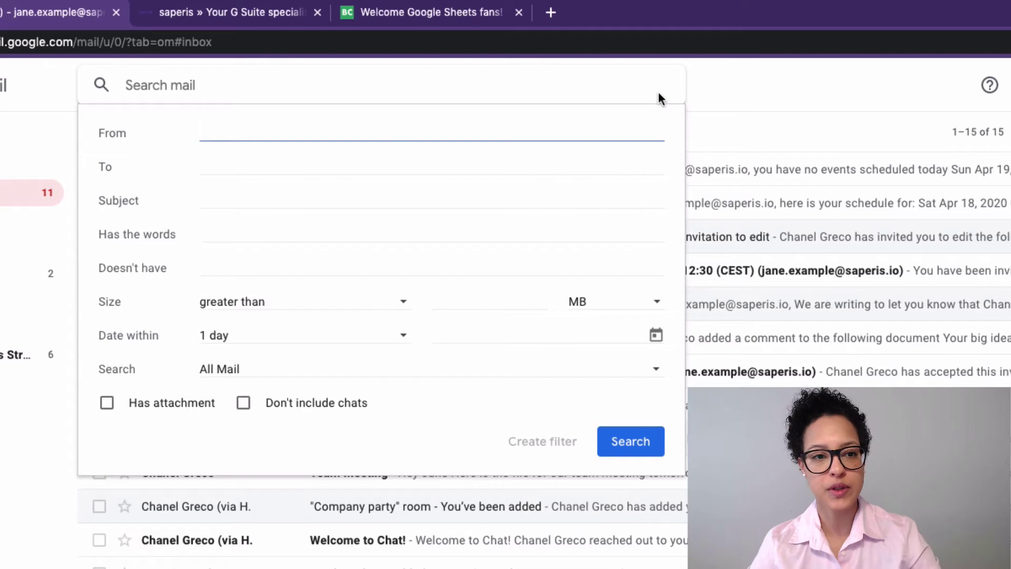
left_click(210, 164)
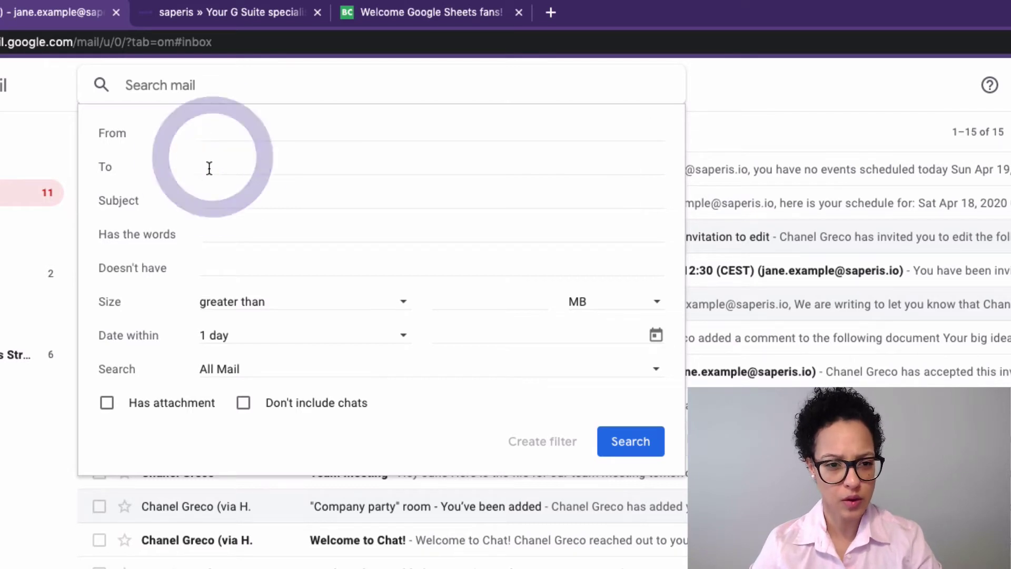
key("ctrl+v")
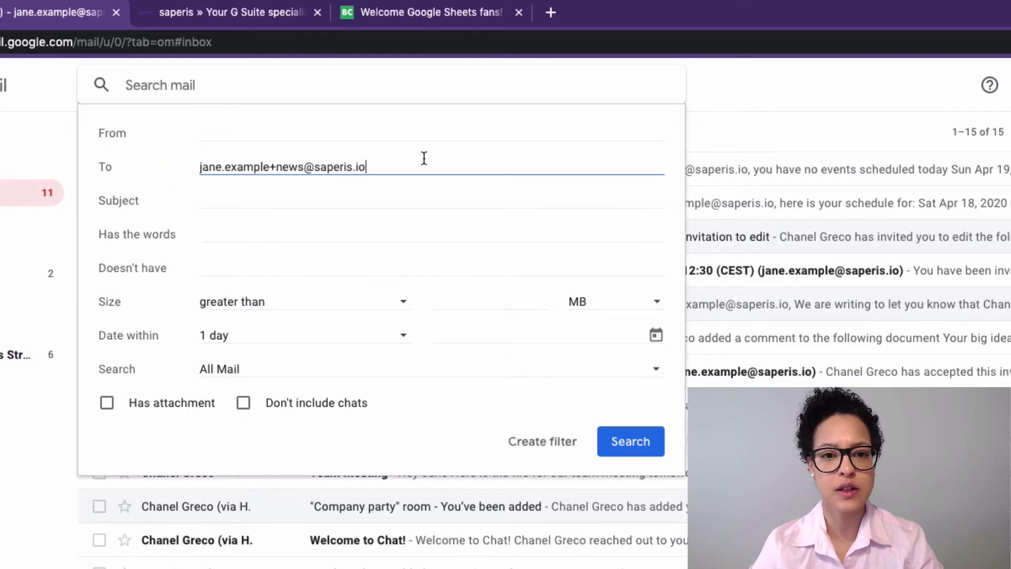
left_click(559, 443)
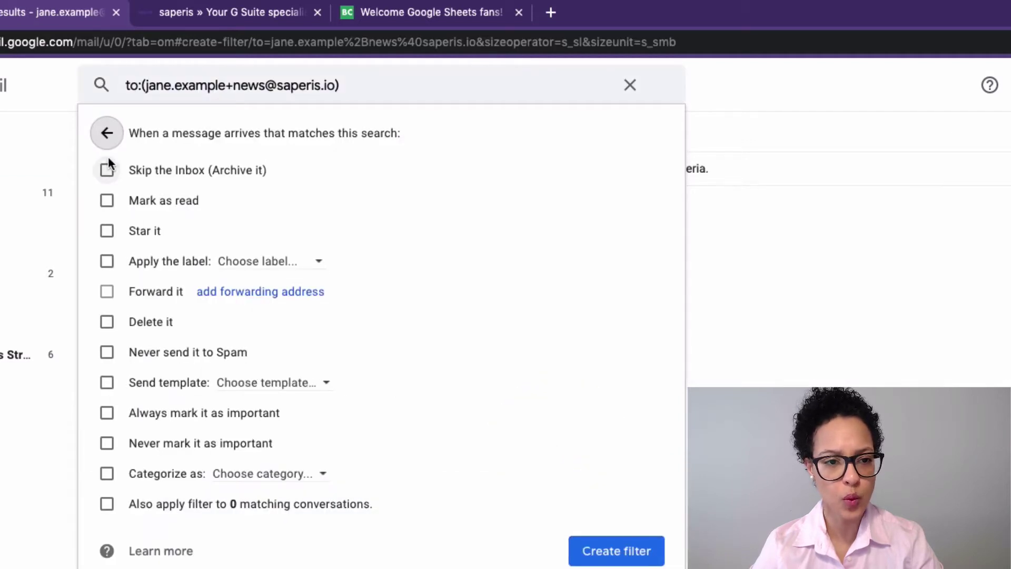
Step: Make the filter skip the inbox and apply a new 'Newsletter' label, then save it
left_click(106, 170)
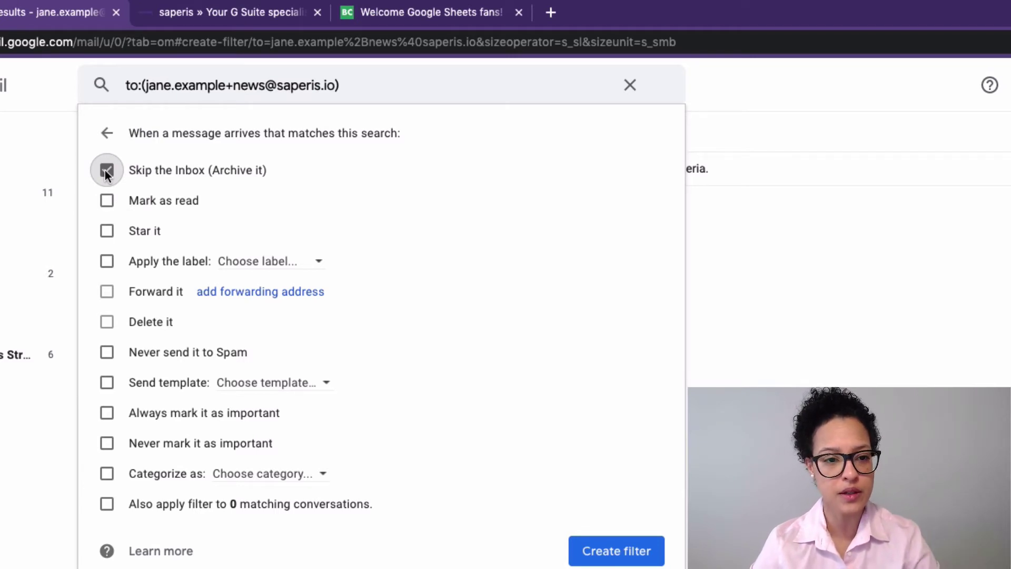
left_click(106, 262)
left_click(320, 266)
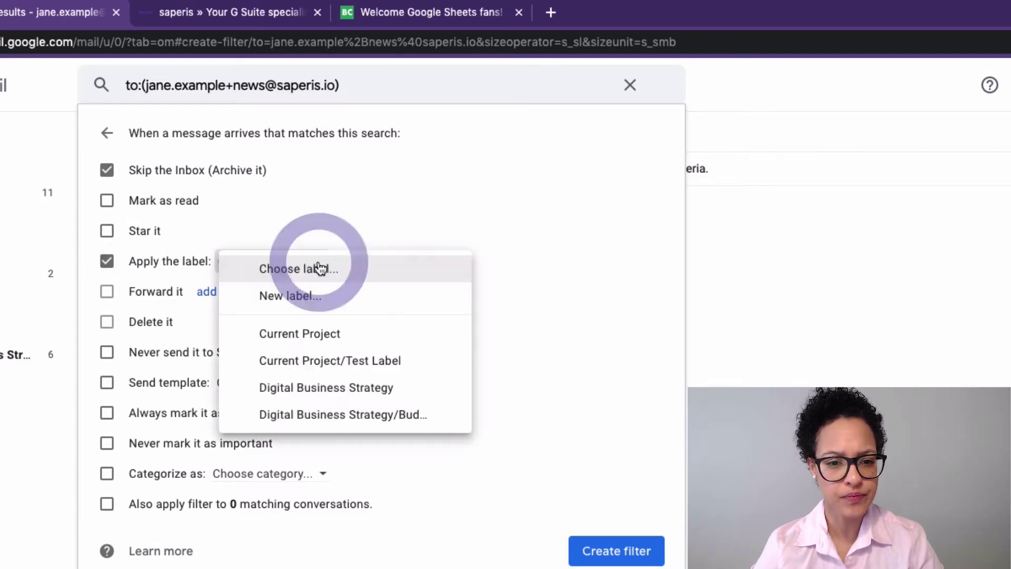
left_click(330, 290)
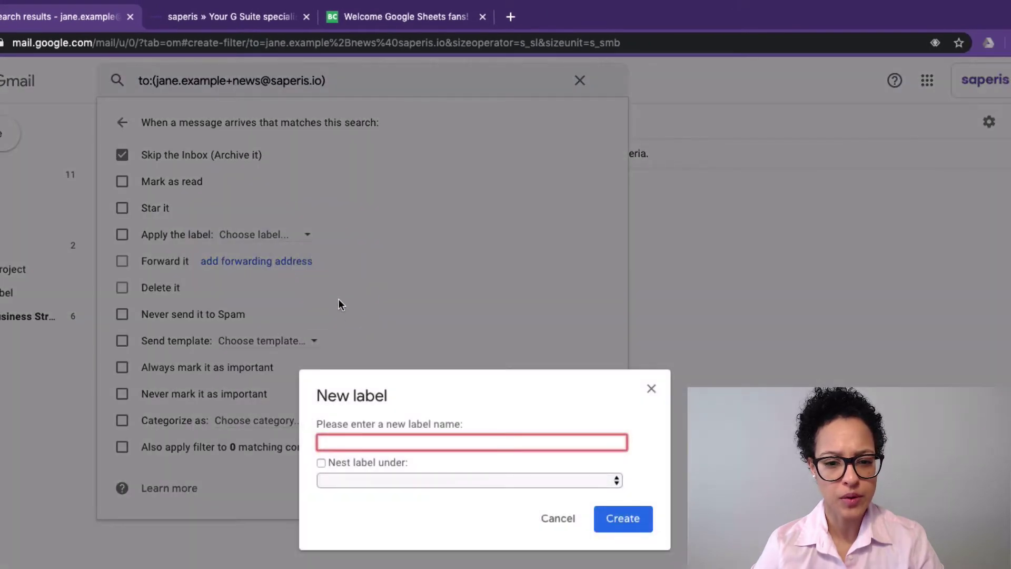
type("Newsletter")
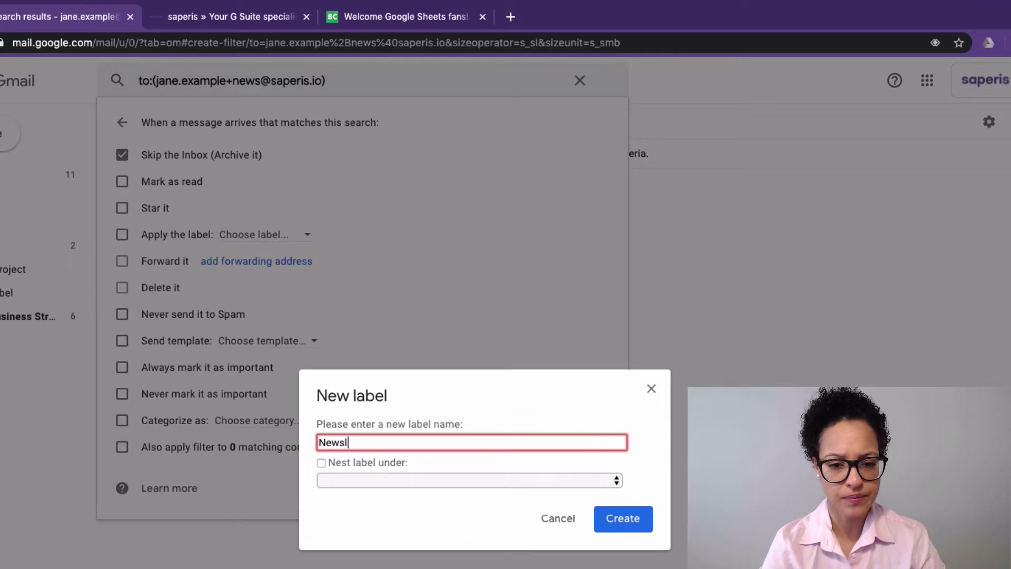
left_click(630, 526)
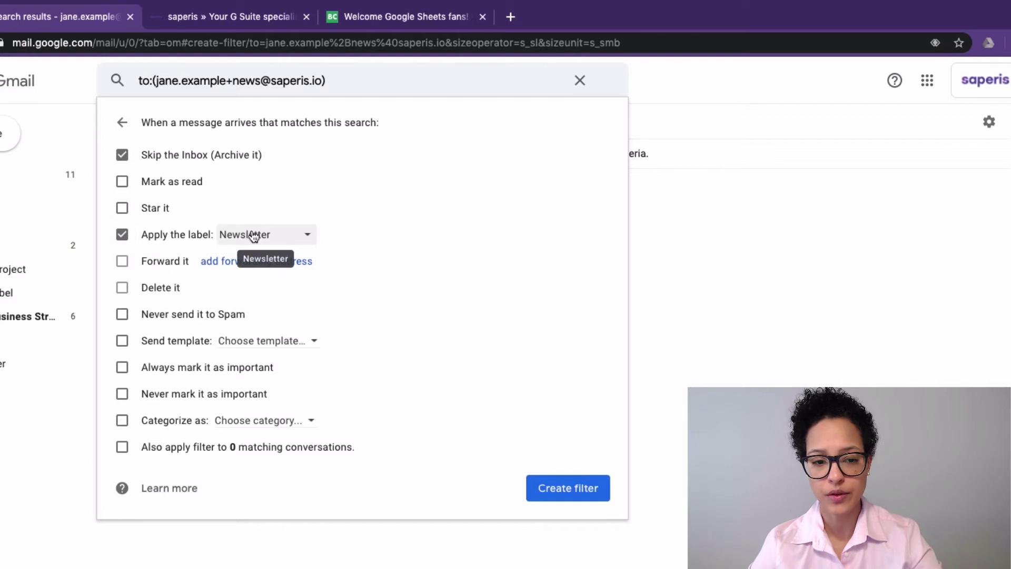
left_click(562, 493)
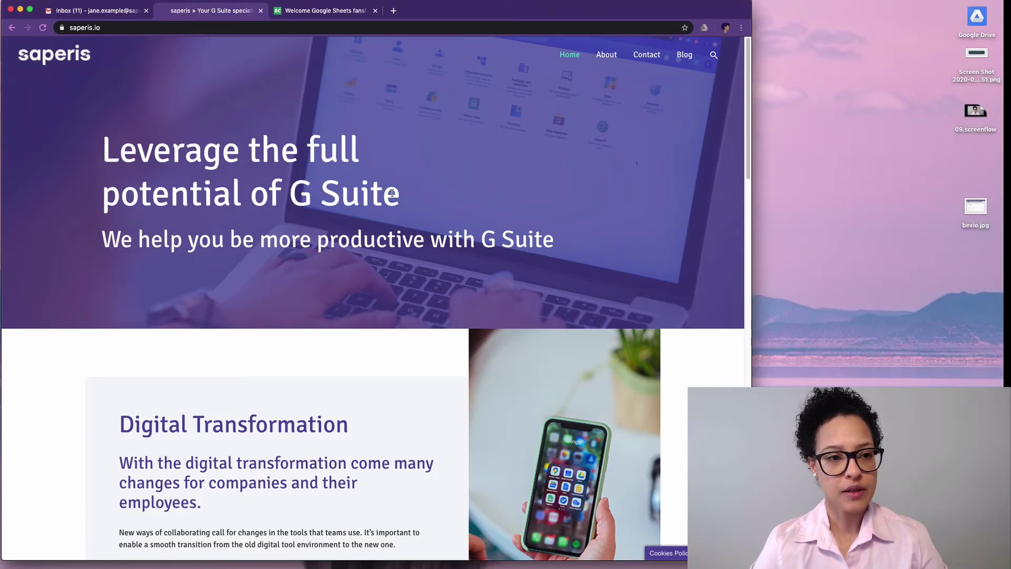
Step: Replace the saperis.io sign-up email with the +news alias address and submit the subscription
scroll(422, 274, "down", 15)
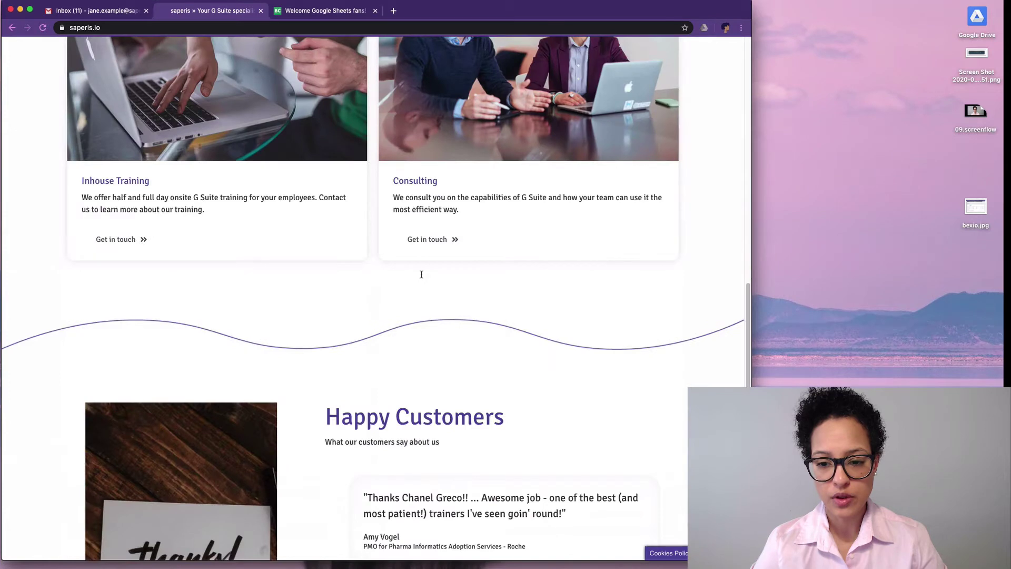
scroll(421, 274, "down", 10)
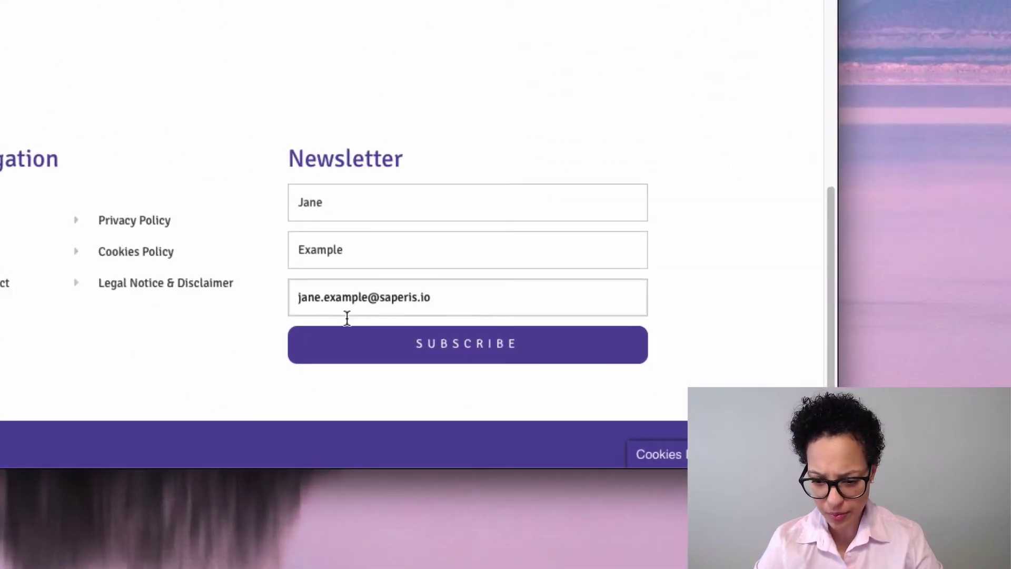
left_click(370, 298)
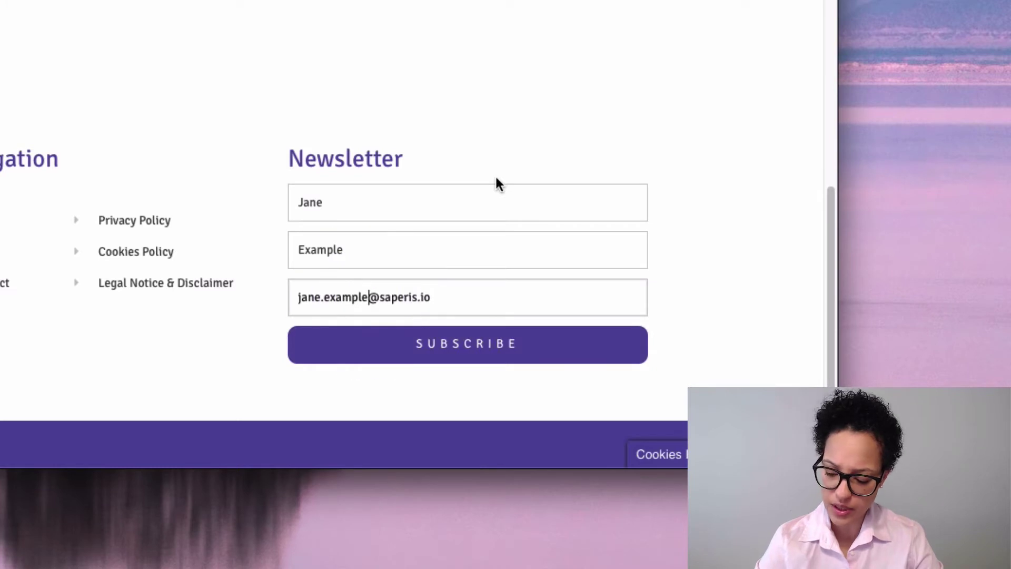
left_click_drag(468, 295, 256, 295)
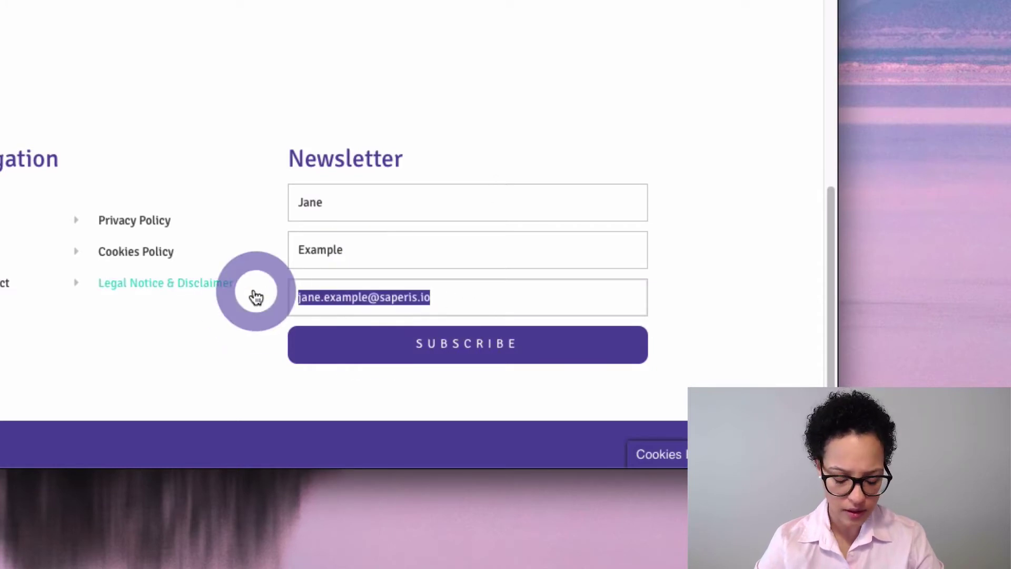
key("super+v")
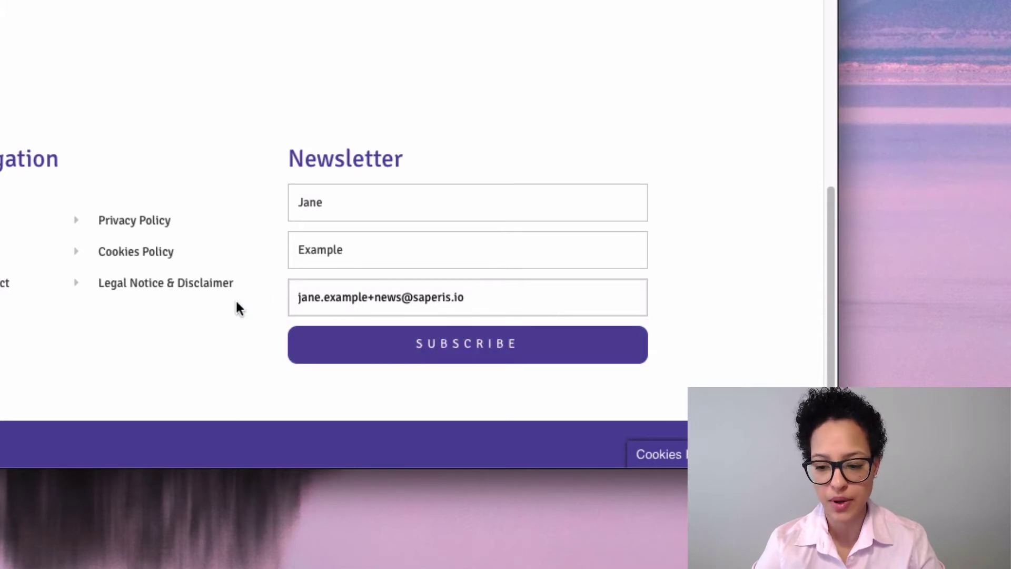
left_click(488, 356)
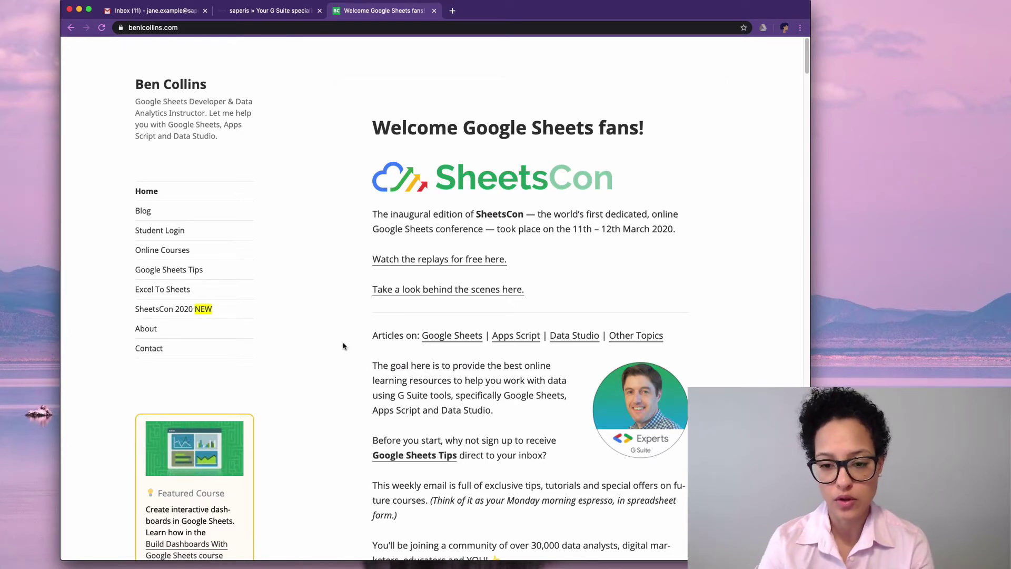
Step: Subscribe the +news alias to the benlcollins.com Google Sheets tips and confirm
scroll(343, 348, "down", 2)
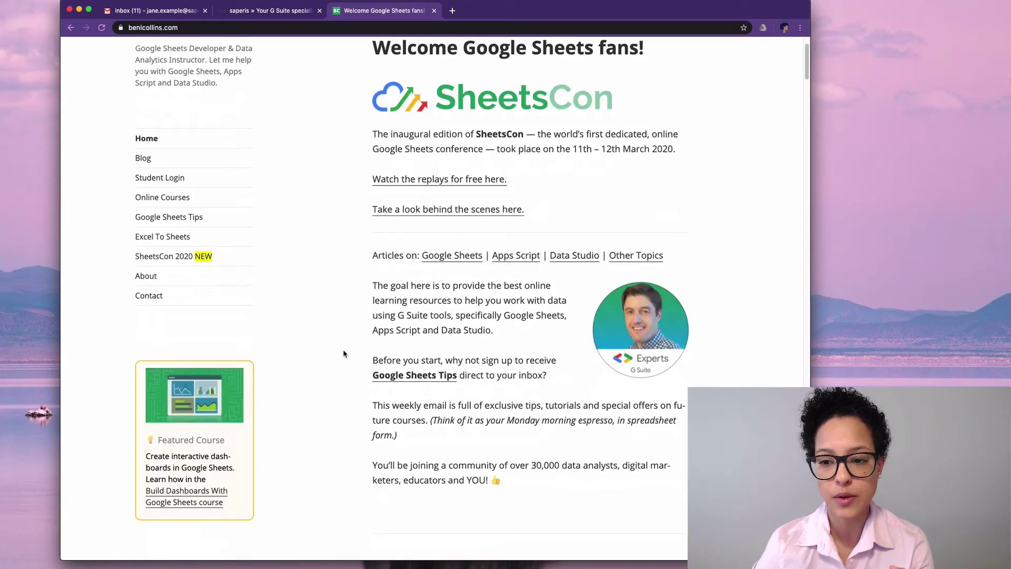
scroll(343, 353, "down", 2)
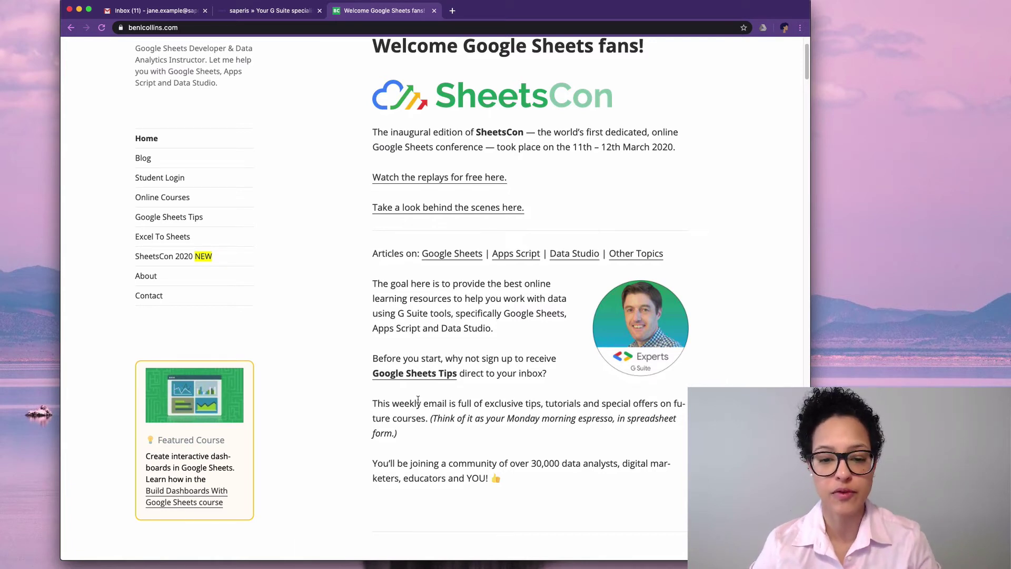
left_click(416, 375)
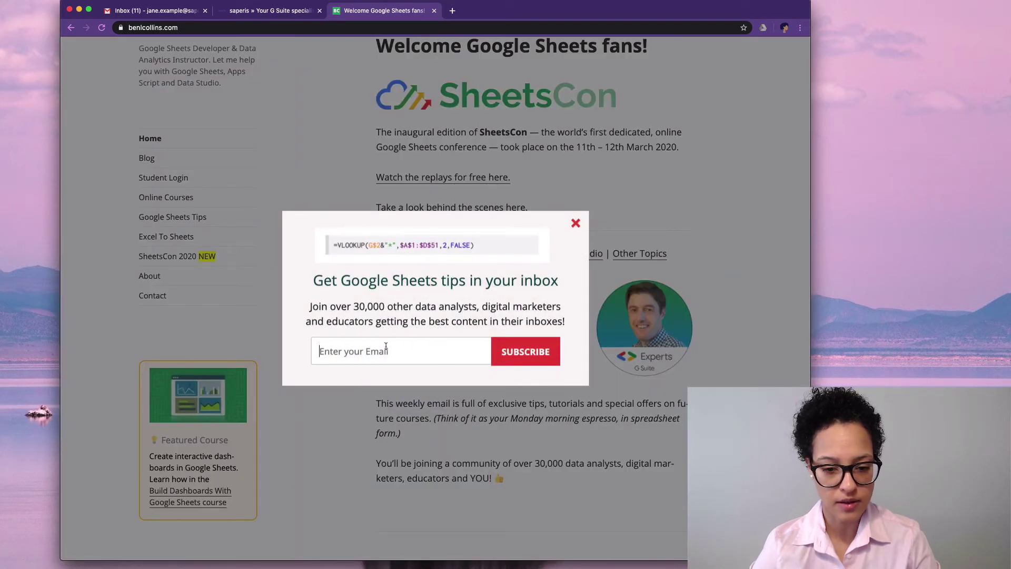
left_click(405, 381)
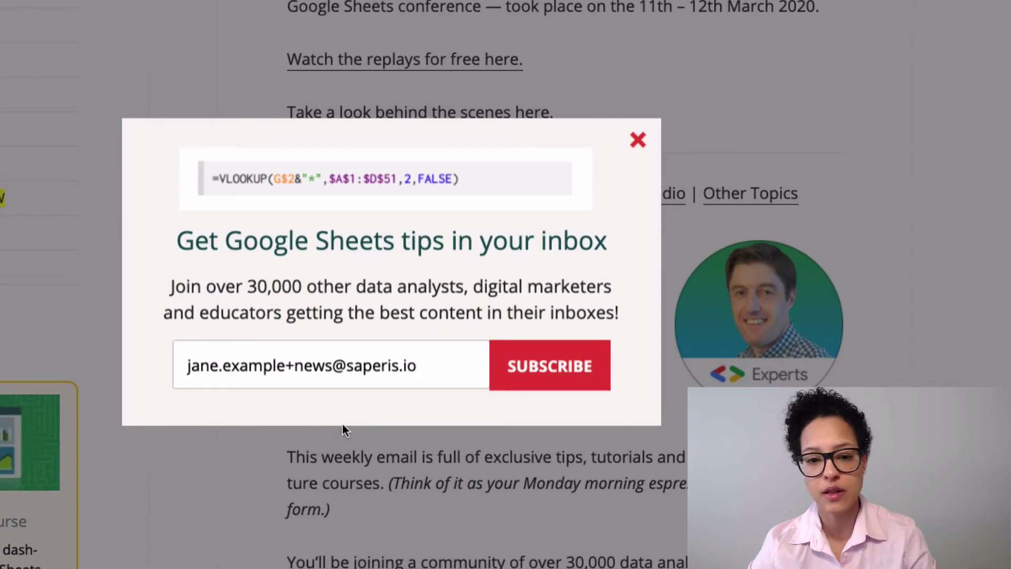
left_click(551, 370)
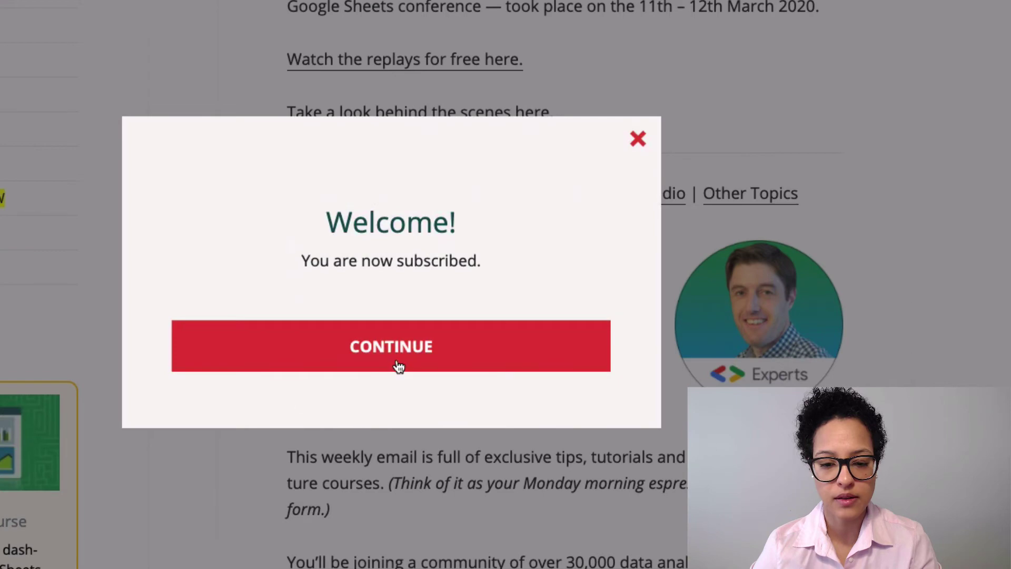
left_click(396, 358)
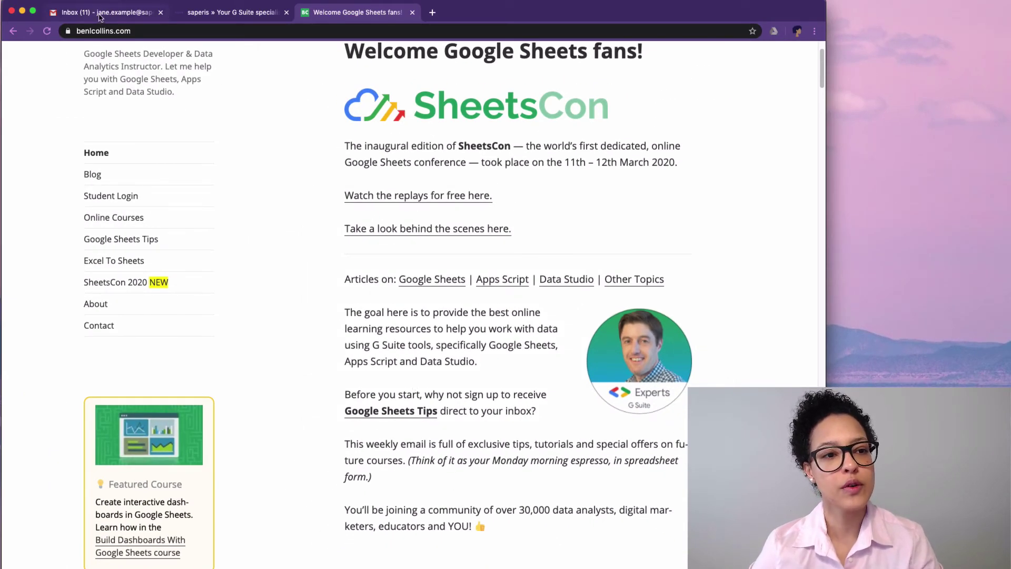
left_click(100, 17)
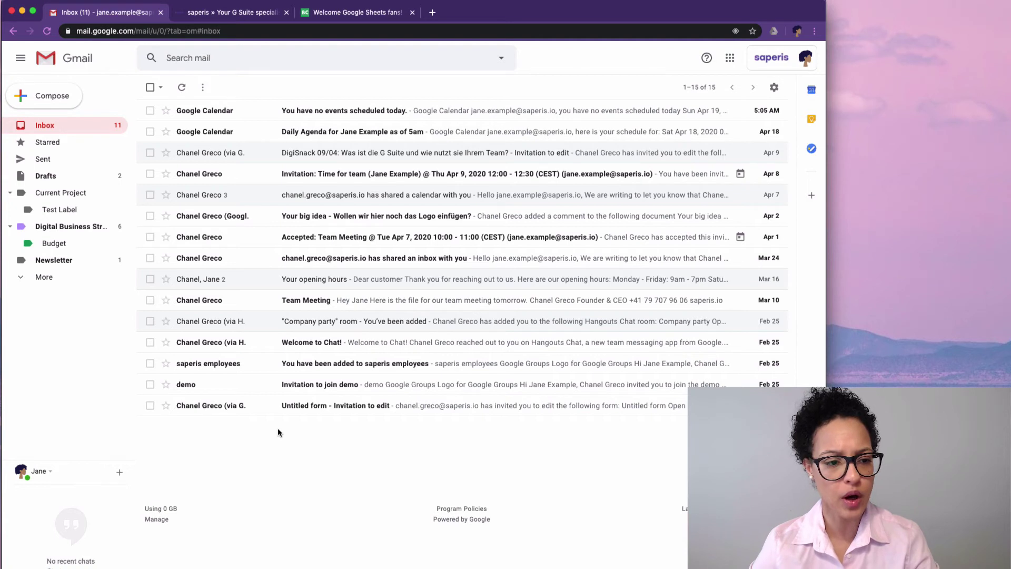
Step: Show the Newsletter label and read the saperis Newsletter Subscription email
left_click(49, 259)
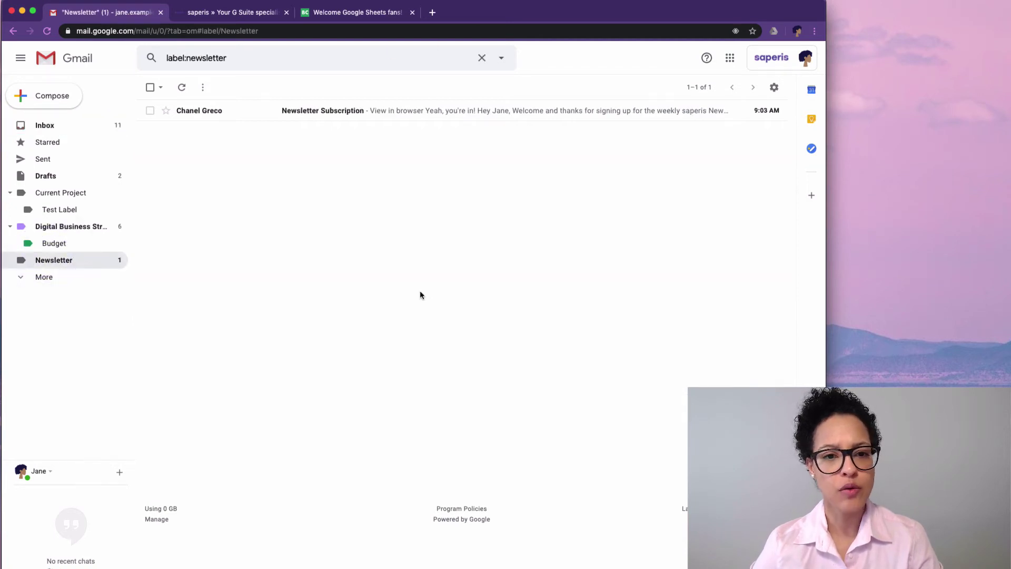
left_click(429, 111)
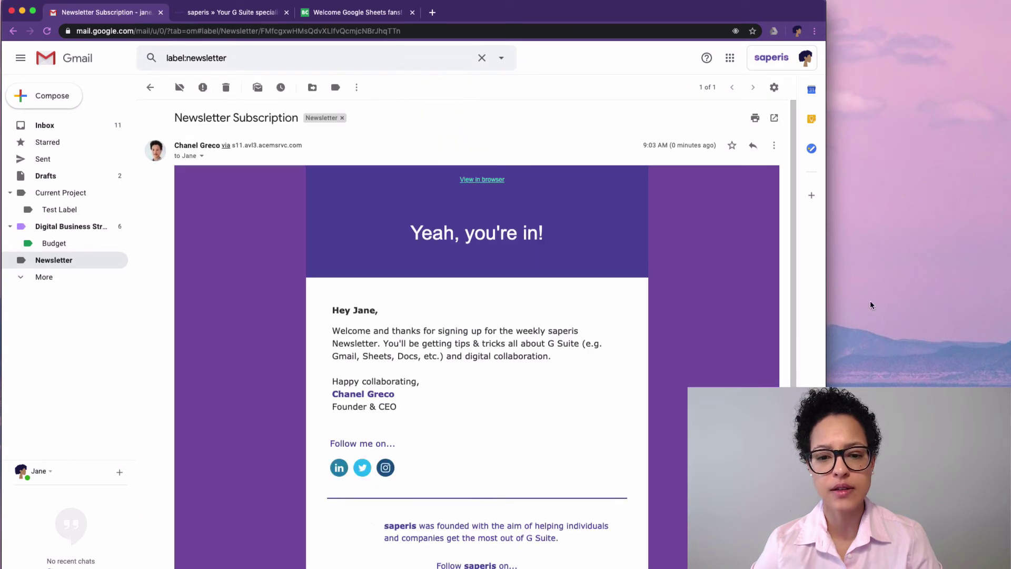
scroll(616, 469, "down", 3)
scroll(477, 331, "down", 3)
scroll(477, 332, "up", 5)
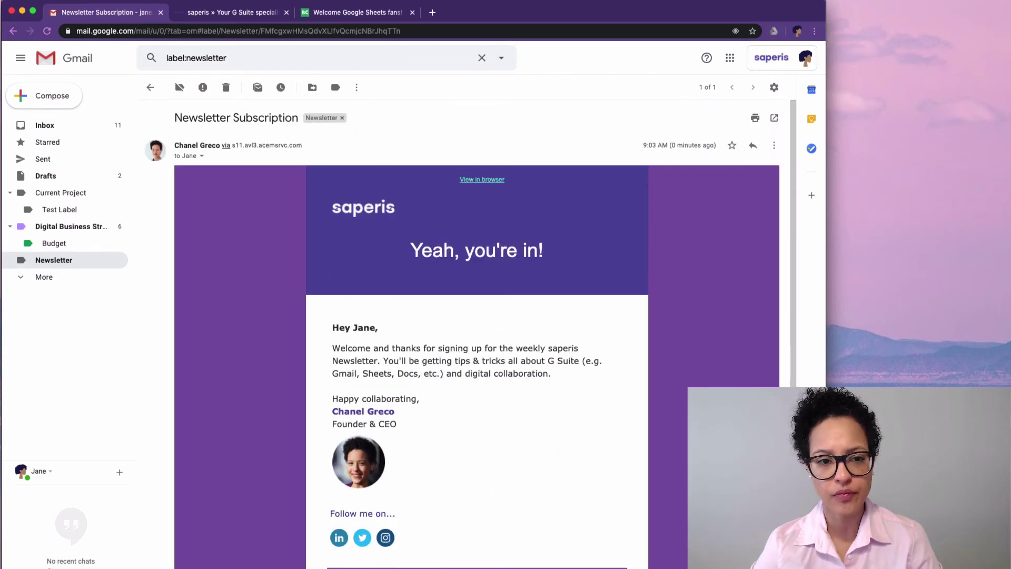
left_click(150, 88)
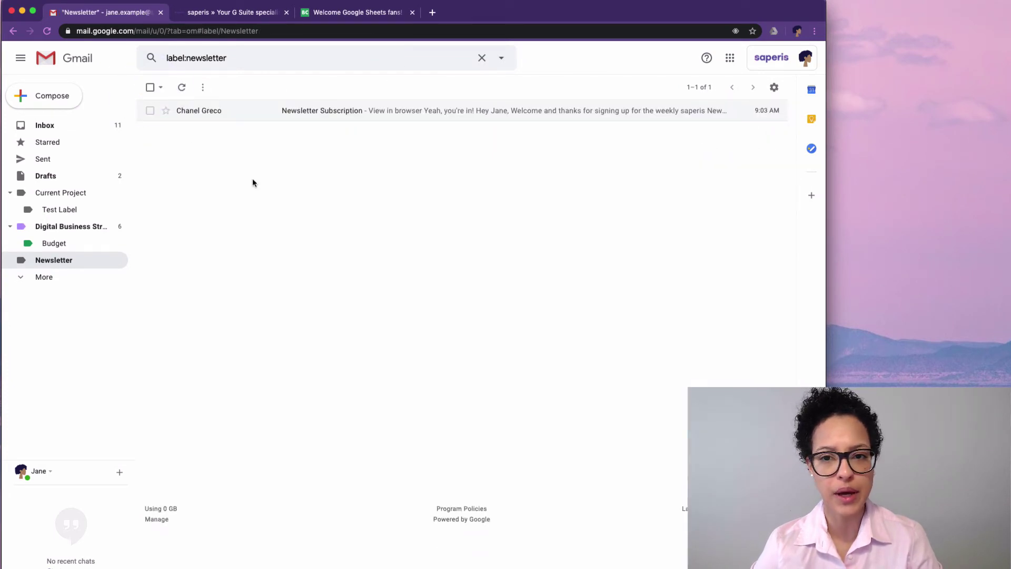
Step: Refresh until the benlcollins.com ebook download email arrives, then read it
left_click(184, 88)
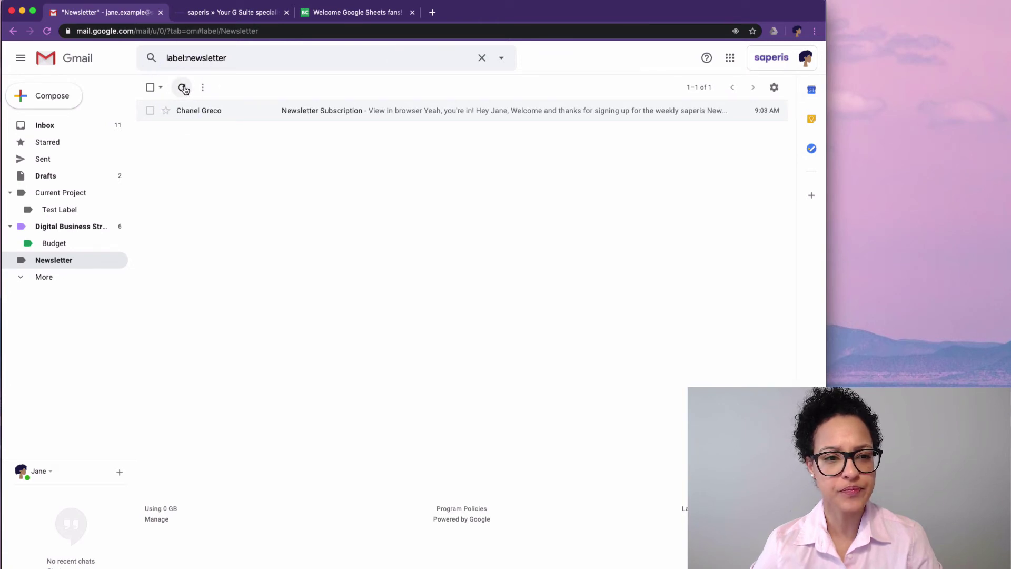
left_click(184, 88)
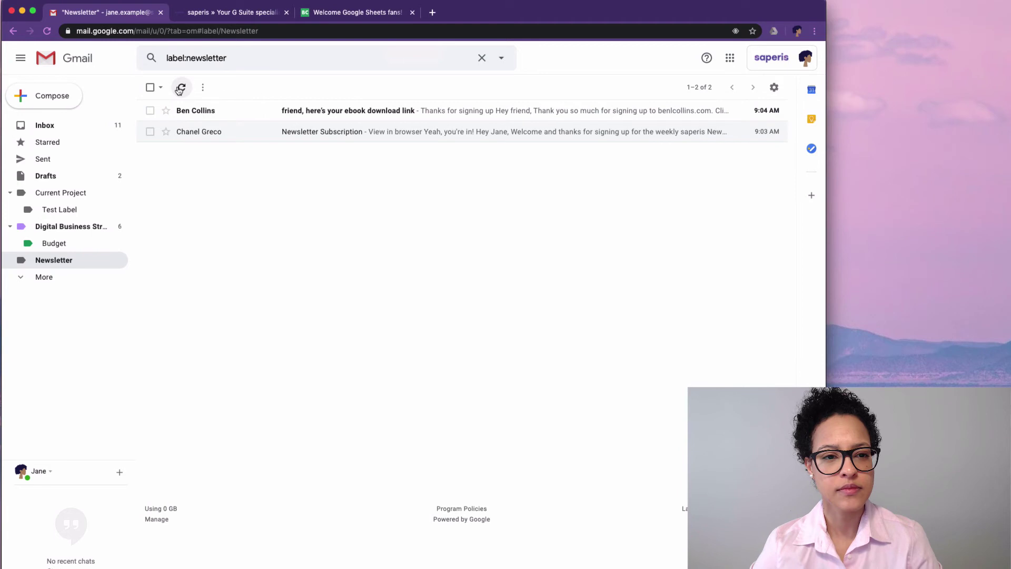
left_click(434, 115)
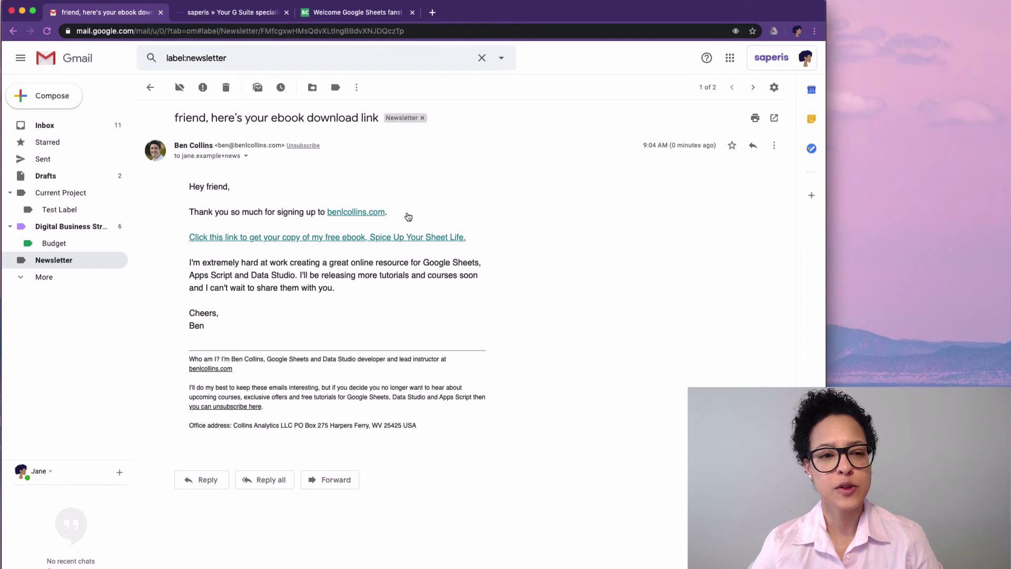
left_click(152, 88)
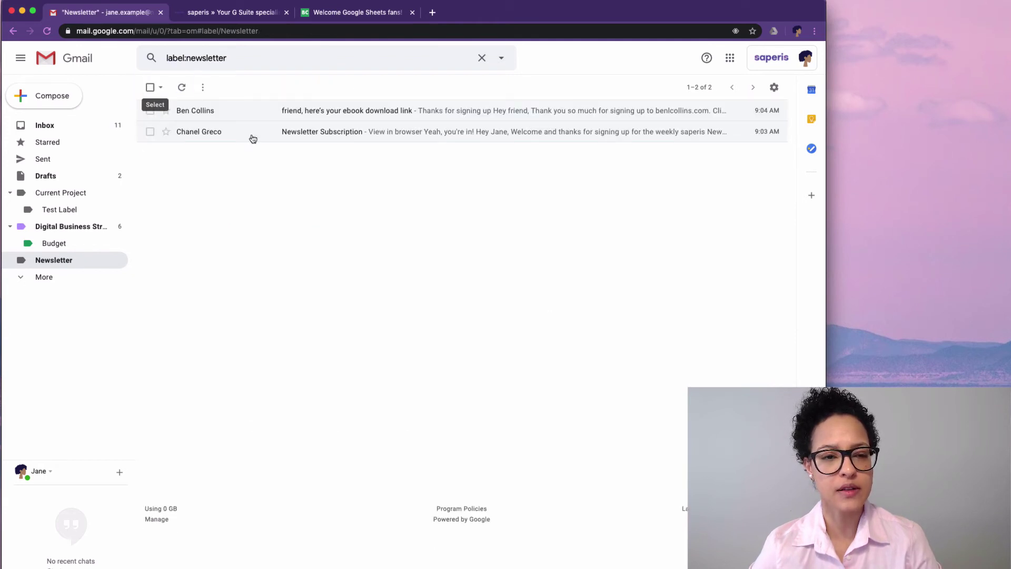